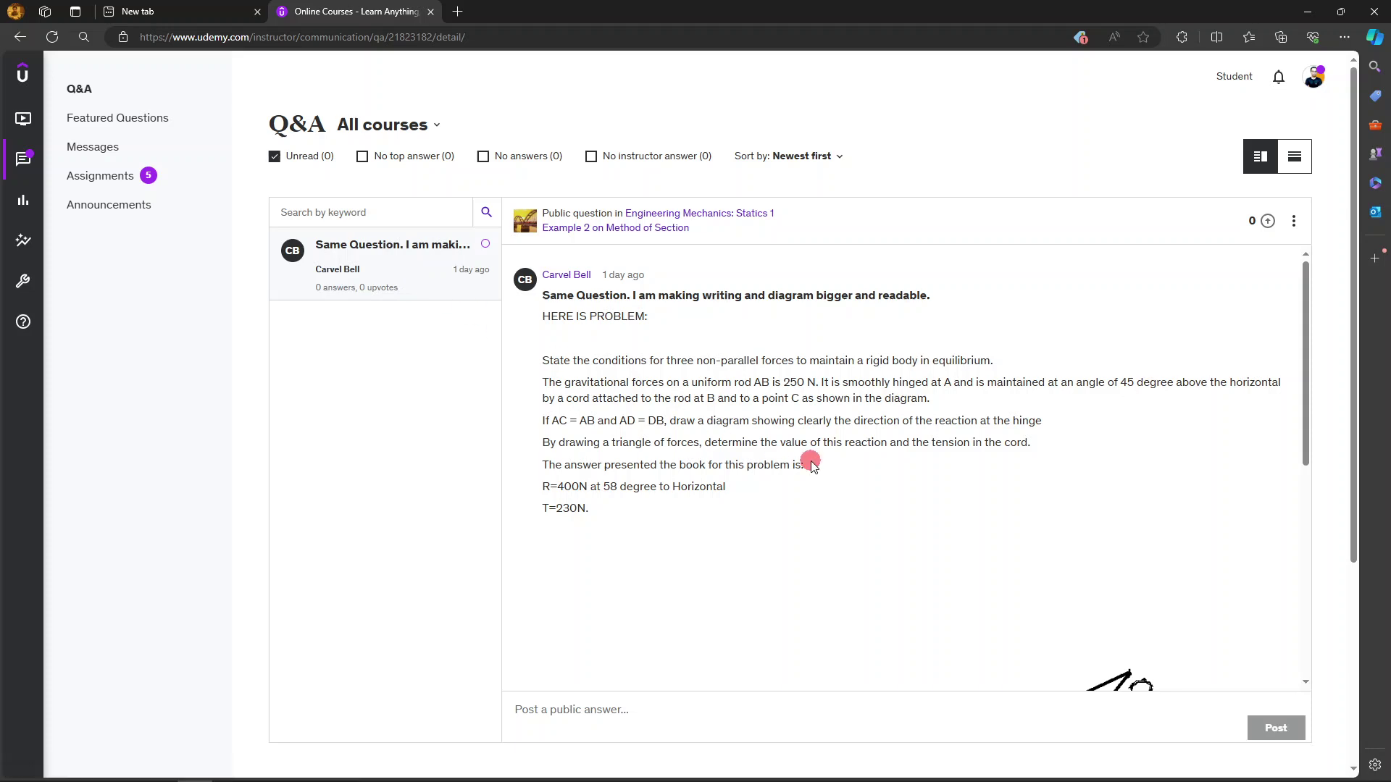
Step: Scroll through the slideshow's all-slides grid covering slides 61 to 89
scroll(812, 464, "down", 5)
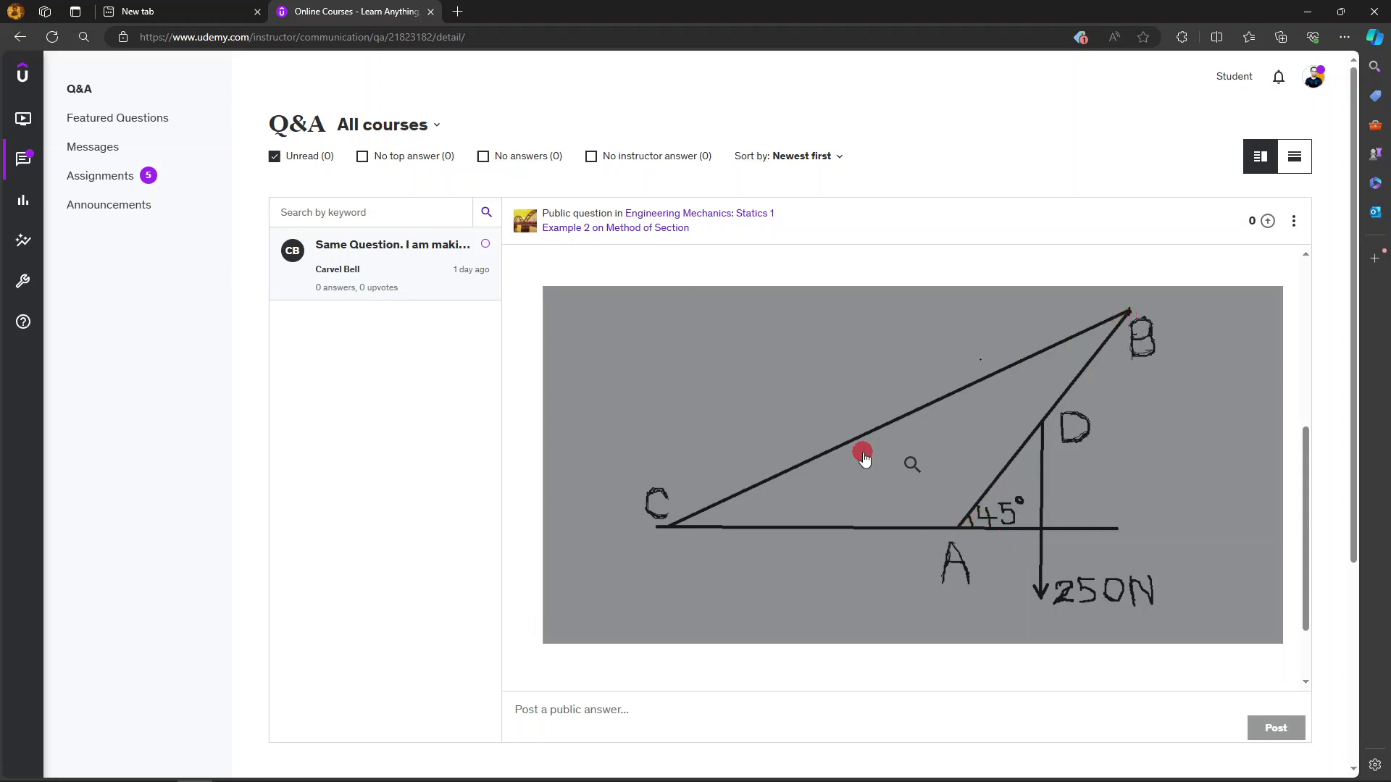
scroll(864, 456, "up", 5)
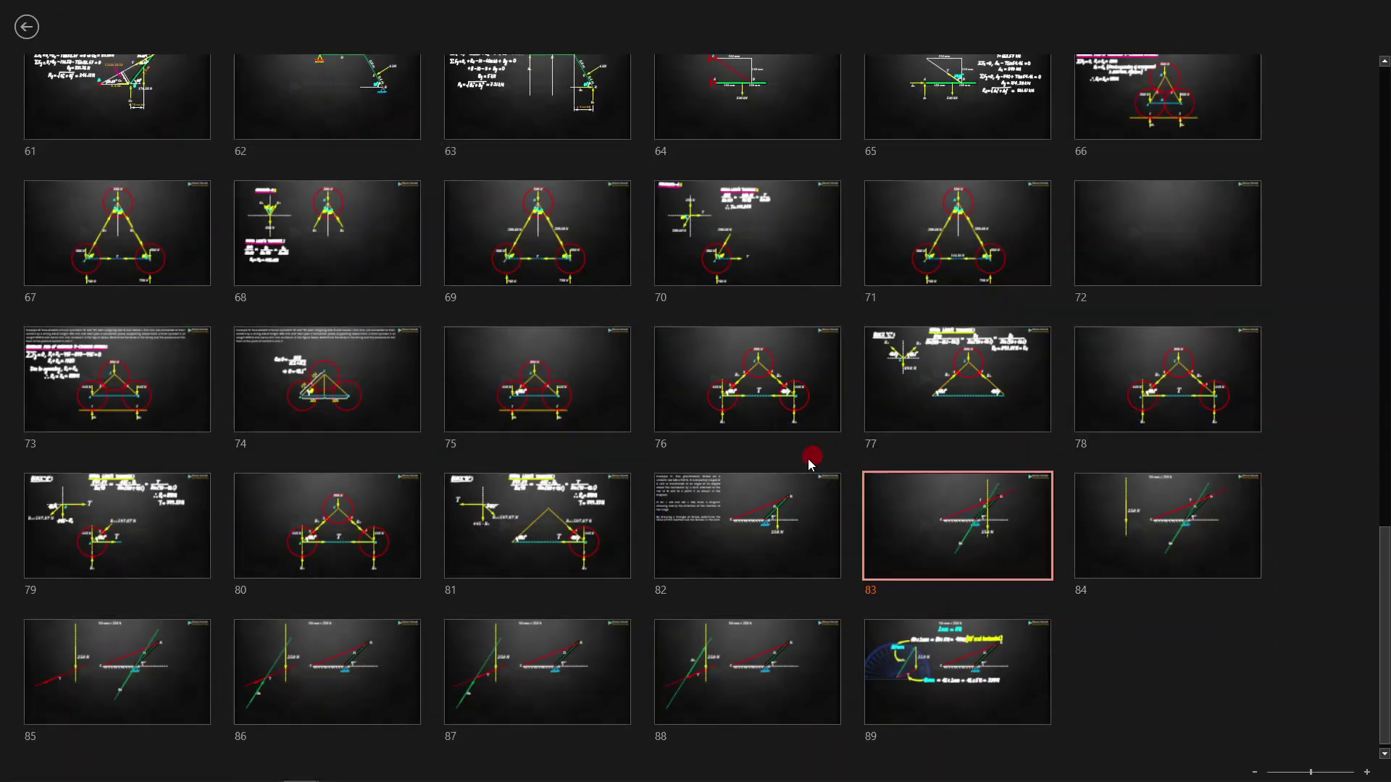
scroll(770, 478, "up", 5)
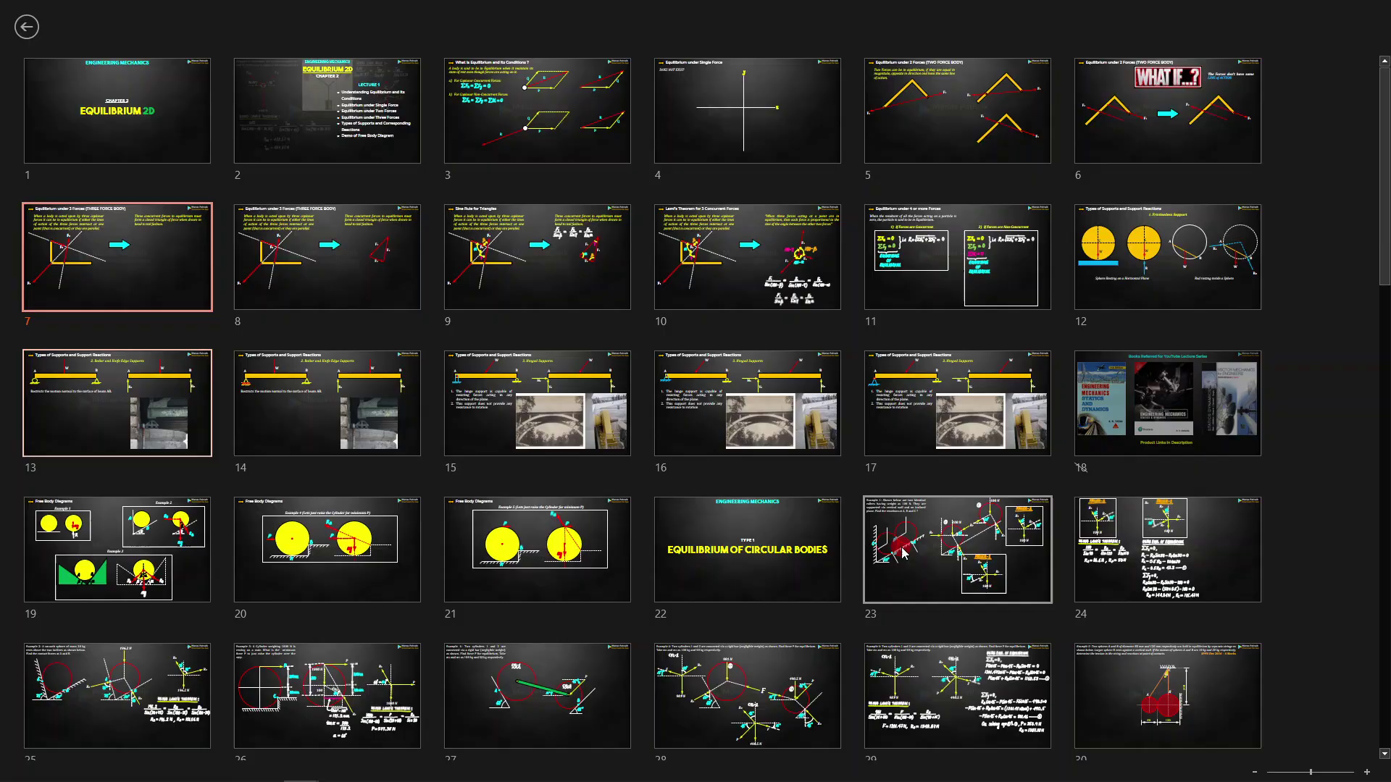
Step: Return to the hinged-rod slide and reveal reaction R_A drawn through hinge A
scroll(904, 558, "down", 15)
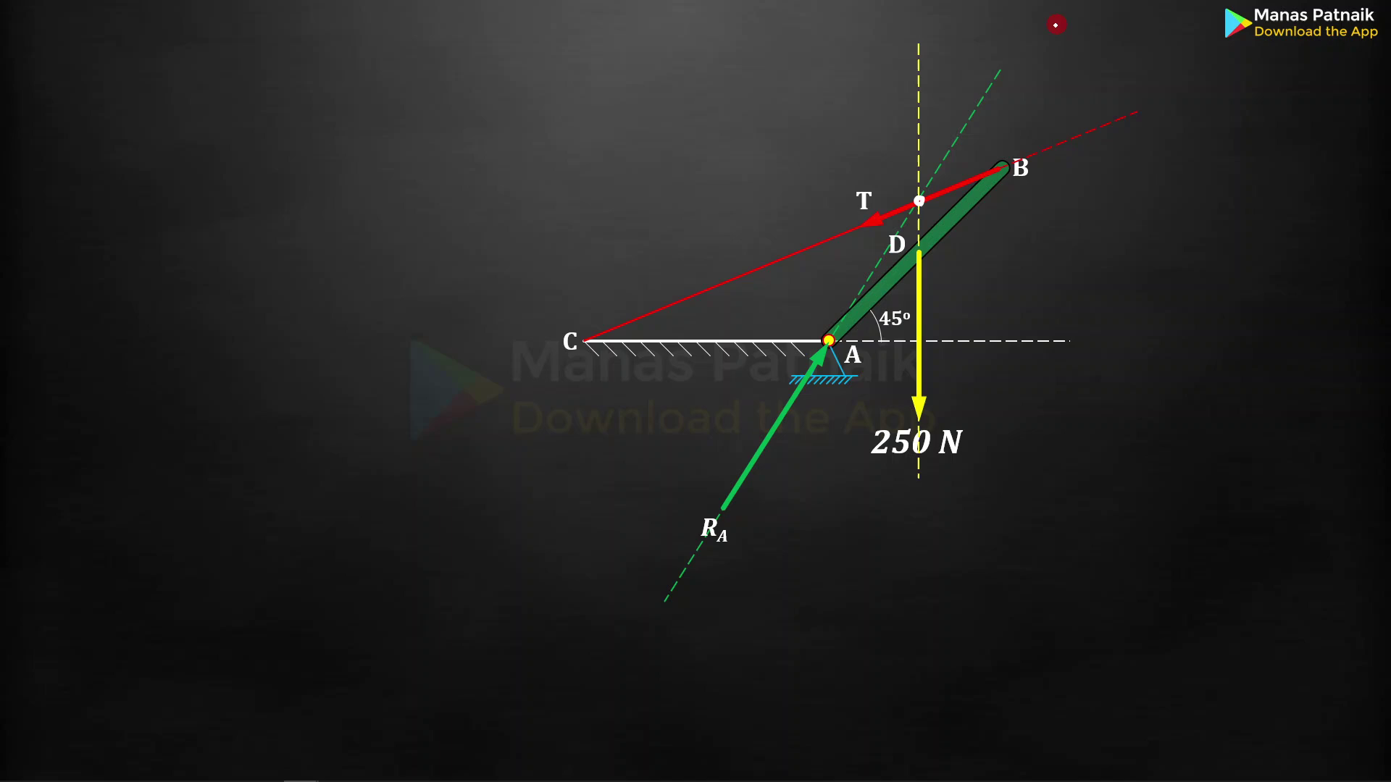
key("Left")
key("Right")
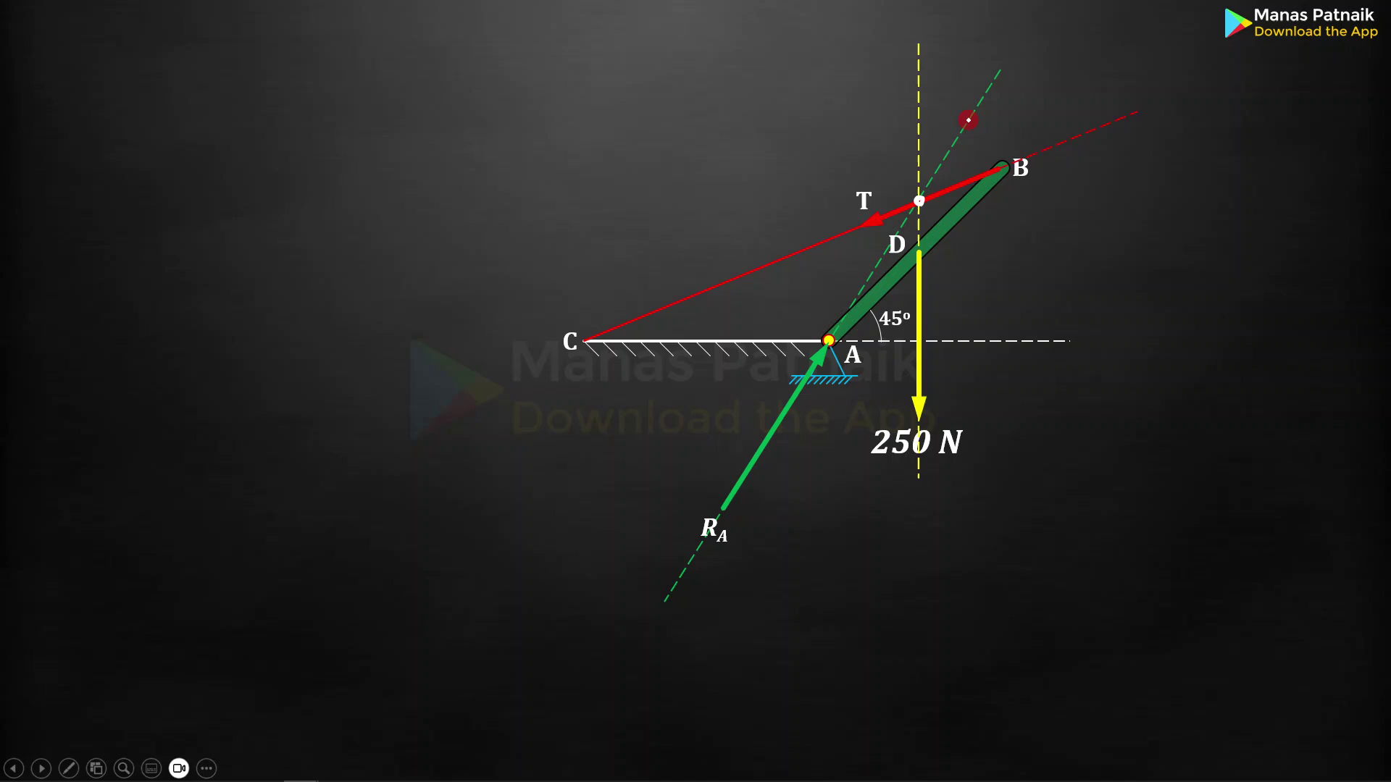
Step: Move the 250 N load aside, show the 50 mm = 250 N scale, and step the T arrow animation
left_click(968, 119)
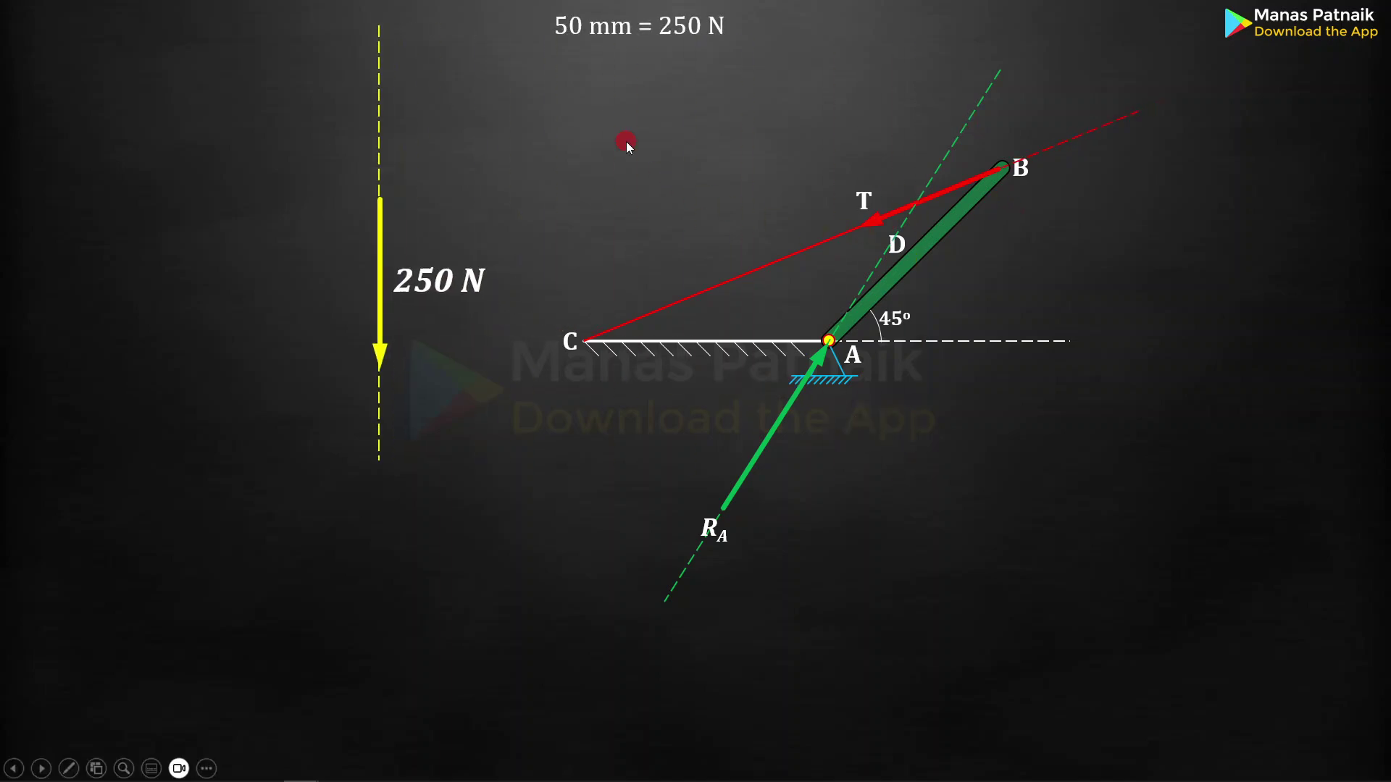
left_click(352, 207)
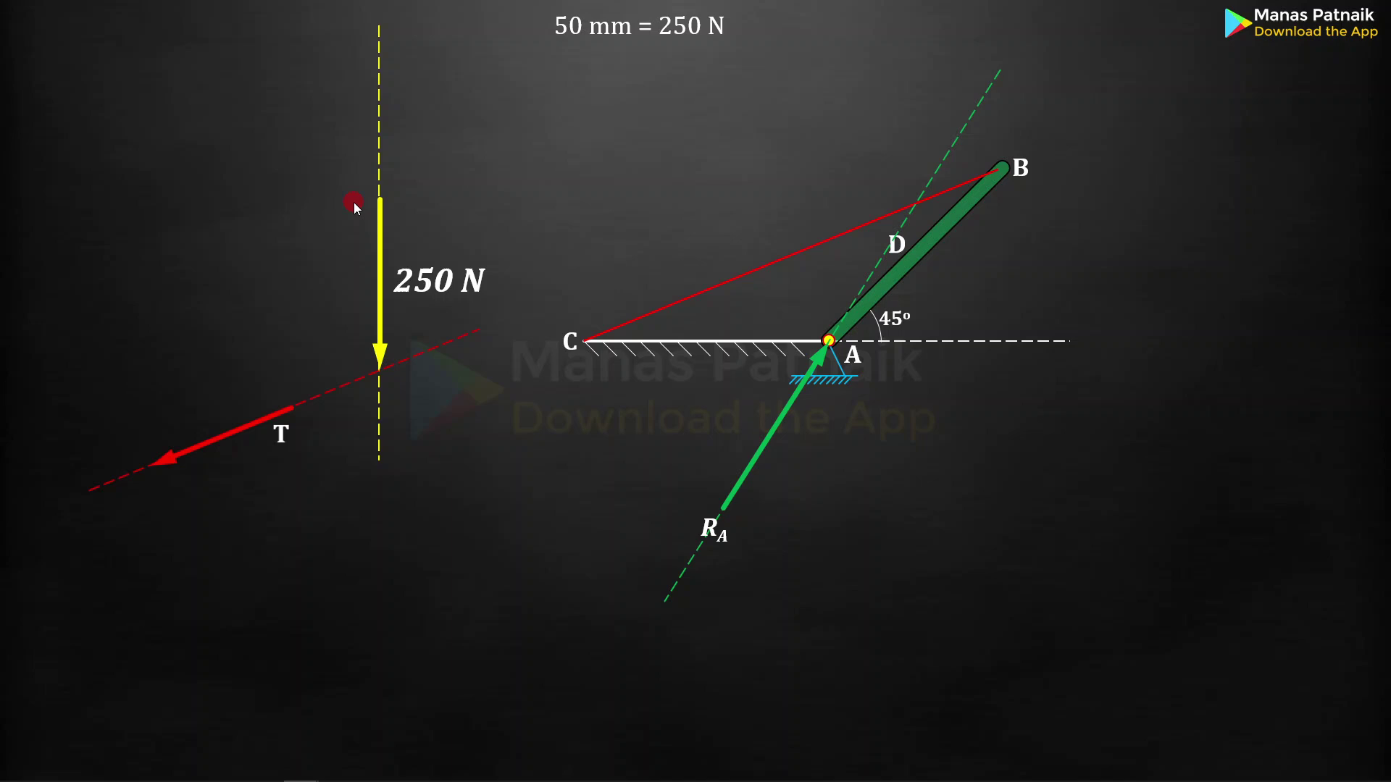
left_click(350, 207)
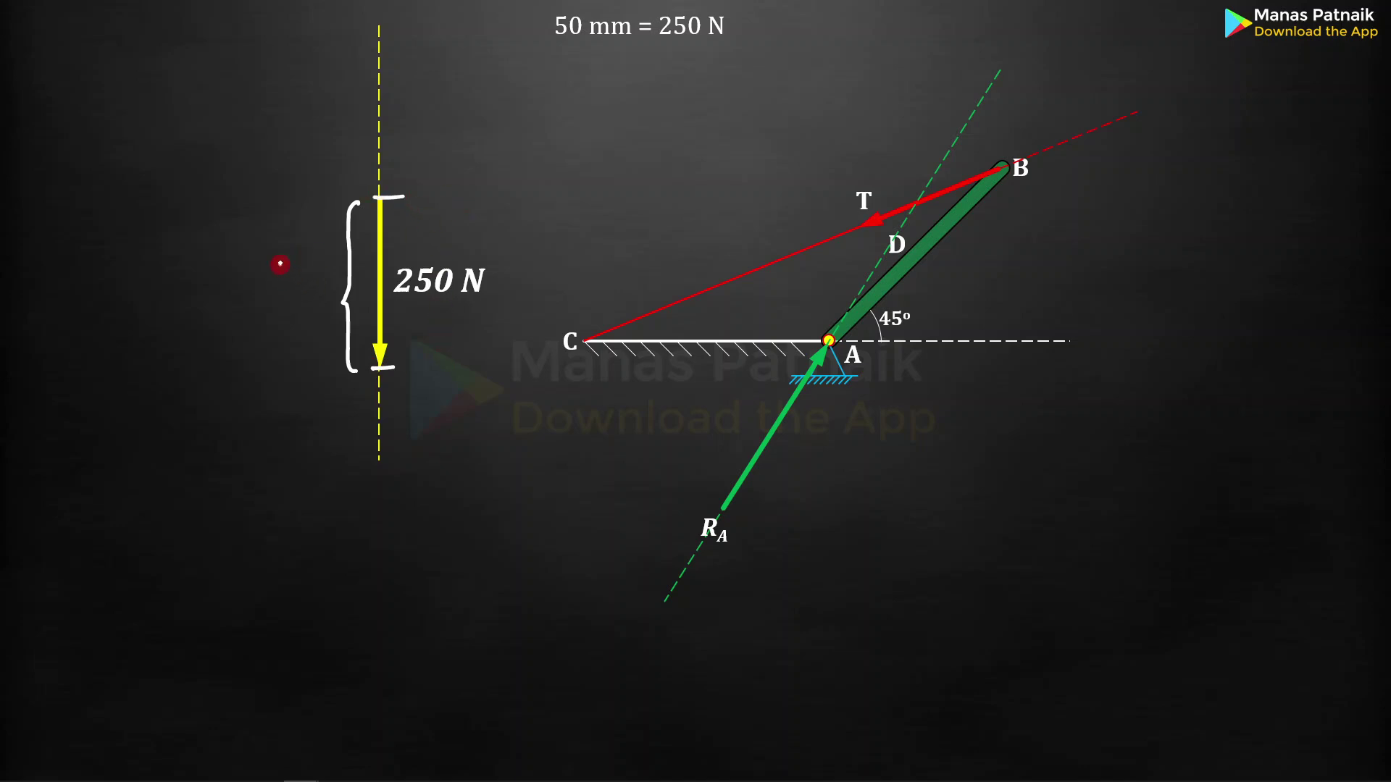
Step: Ink the 250 N arrow as 50 mm, underline the scale, then erase all ink
mouse_move(280, 264)
left_mouse_down()
mouse_move(281, 281)
mouse_move(295, 262)
mouse_move(343, 273)
left_mouse_up()
left_click_drag(556, 46, 743, 44)
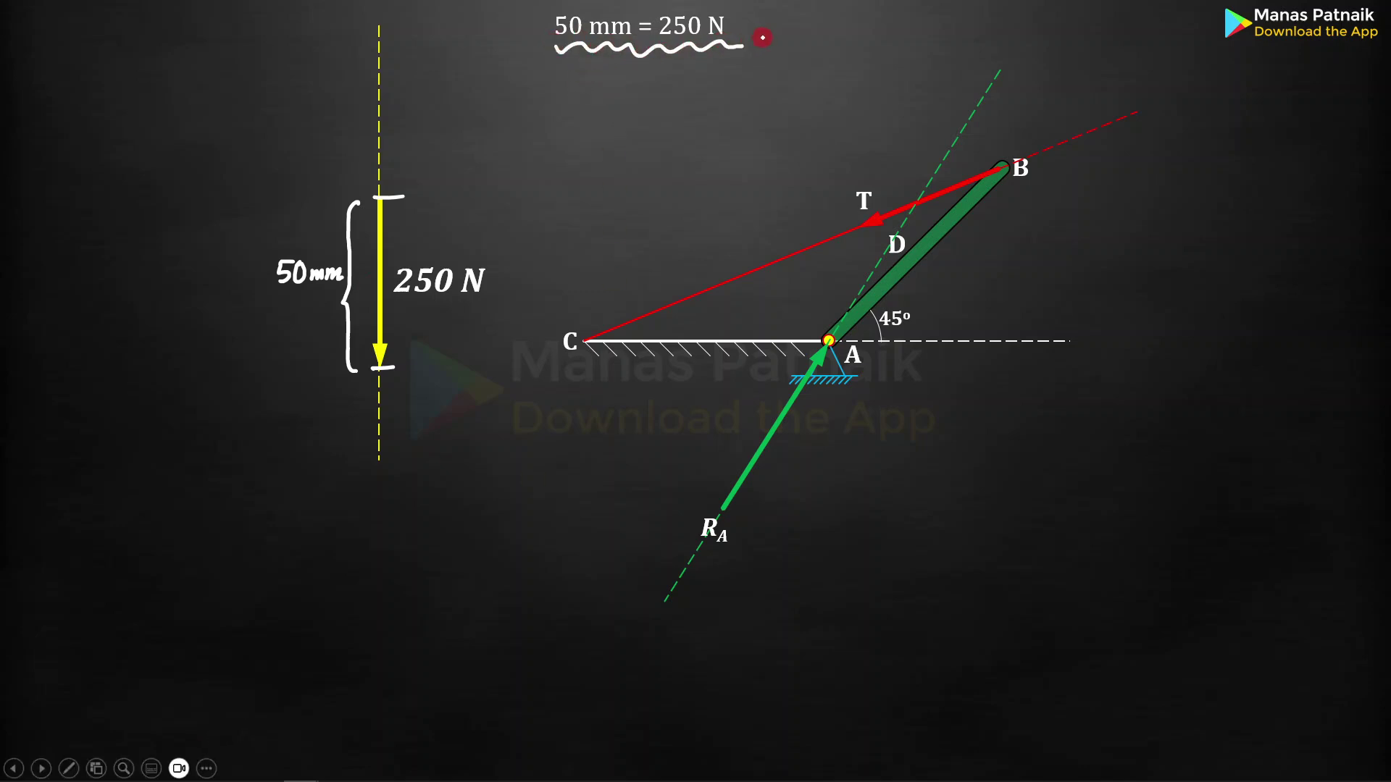
key("e")
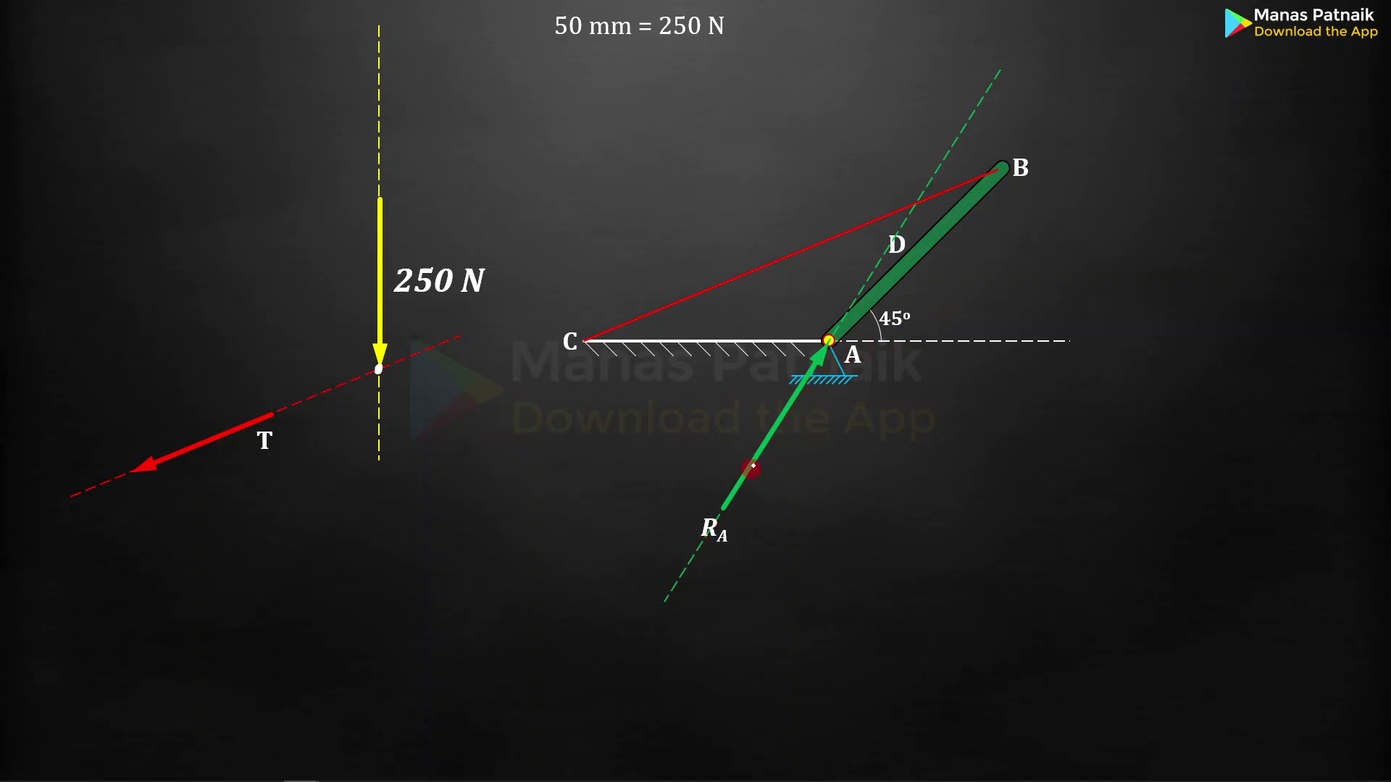
Step: Mark R_A's tail and the 250 N arrow's tip, then step the T arrow animation
left_click(722, 507)
left_click(379, 195)
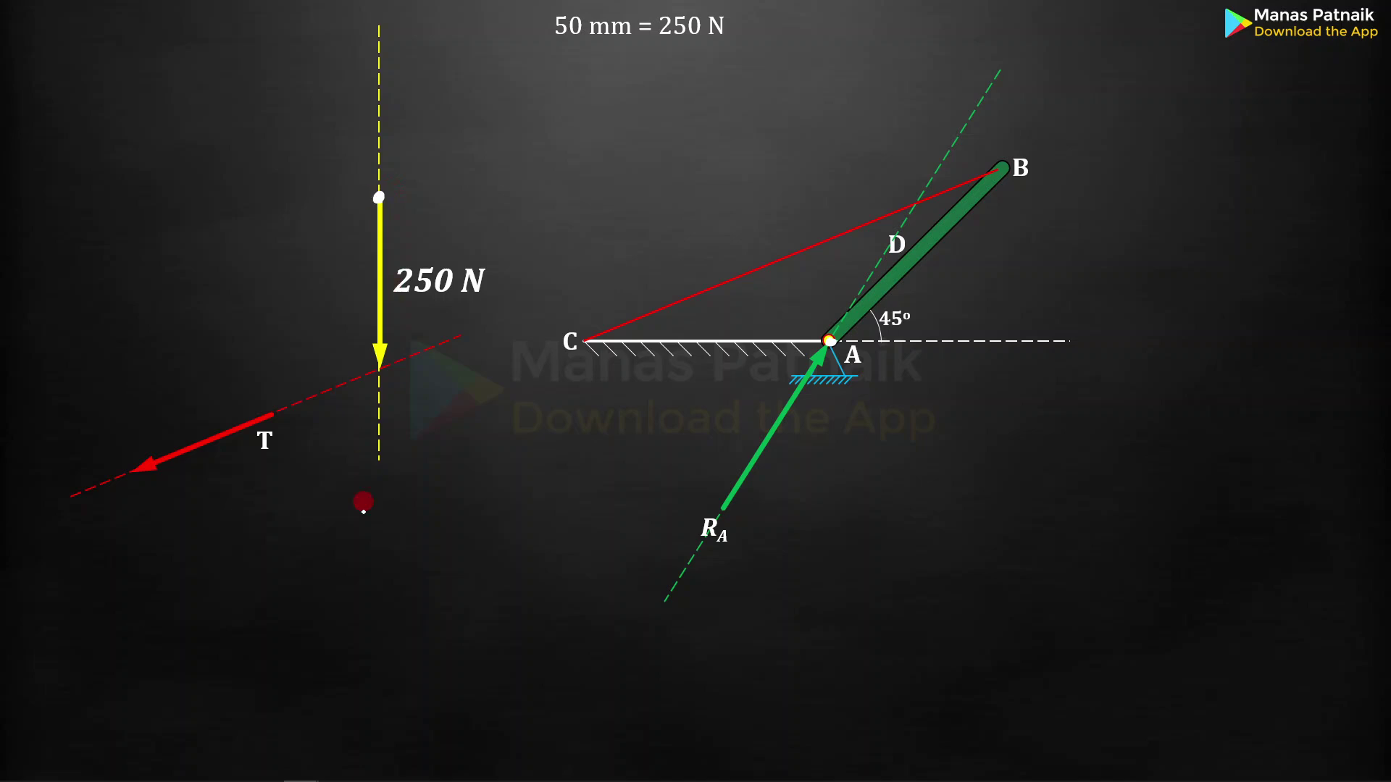
left_click(372, 594)
key("Left")
Step: Slide R_A down to meet T and remove the triangle's dashed construction lines
left_click(372, 594)
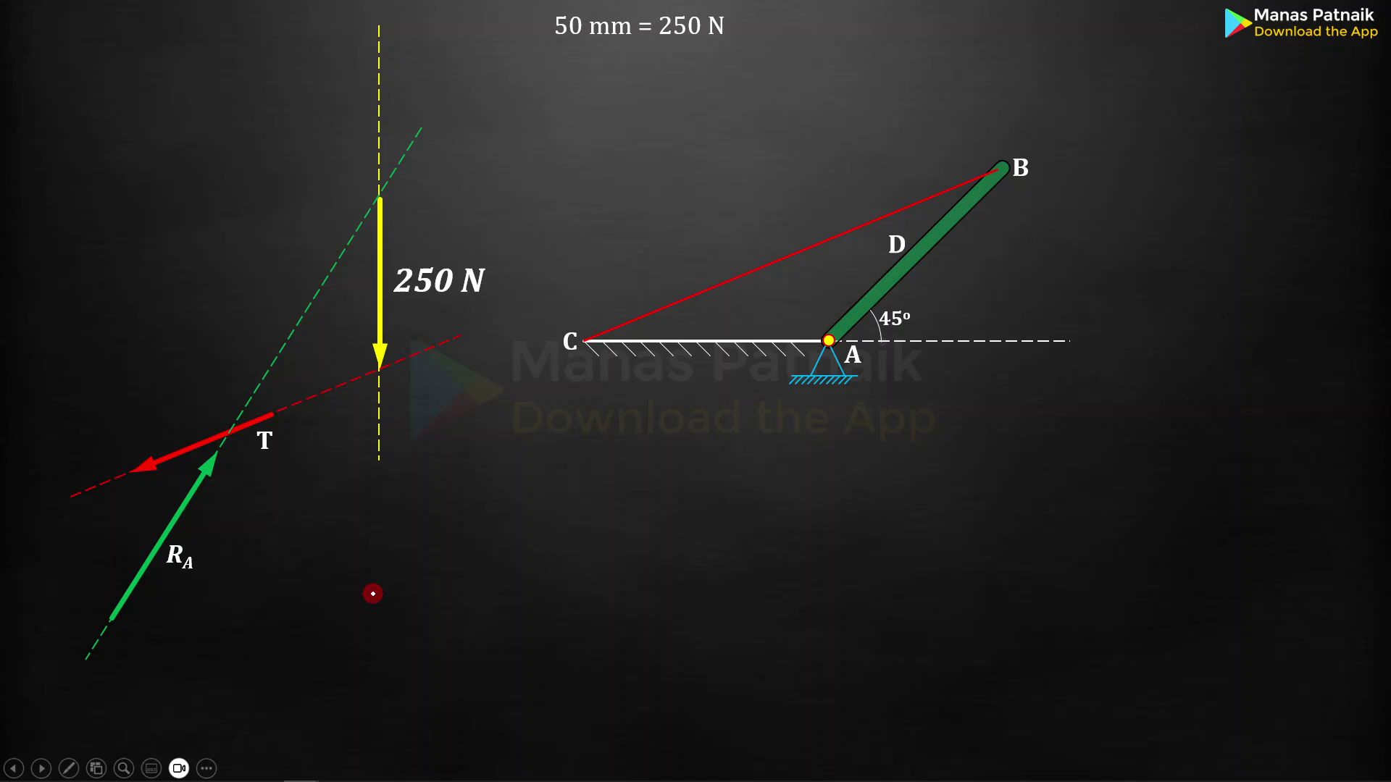
left_click(372, 593)
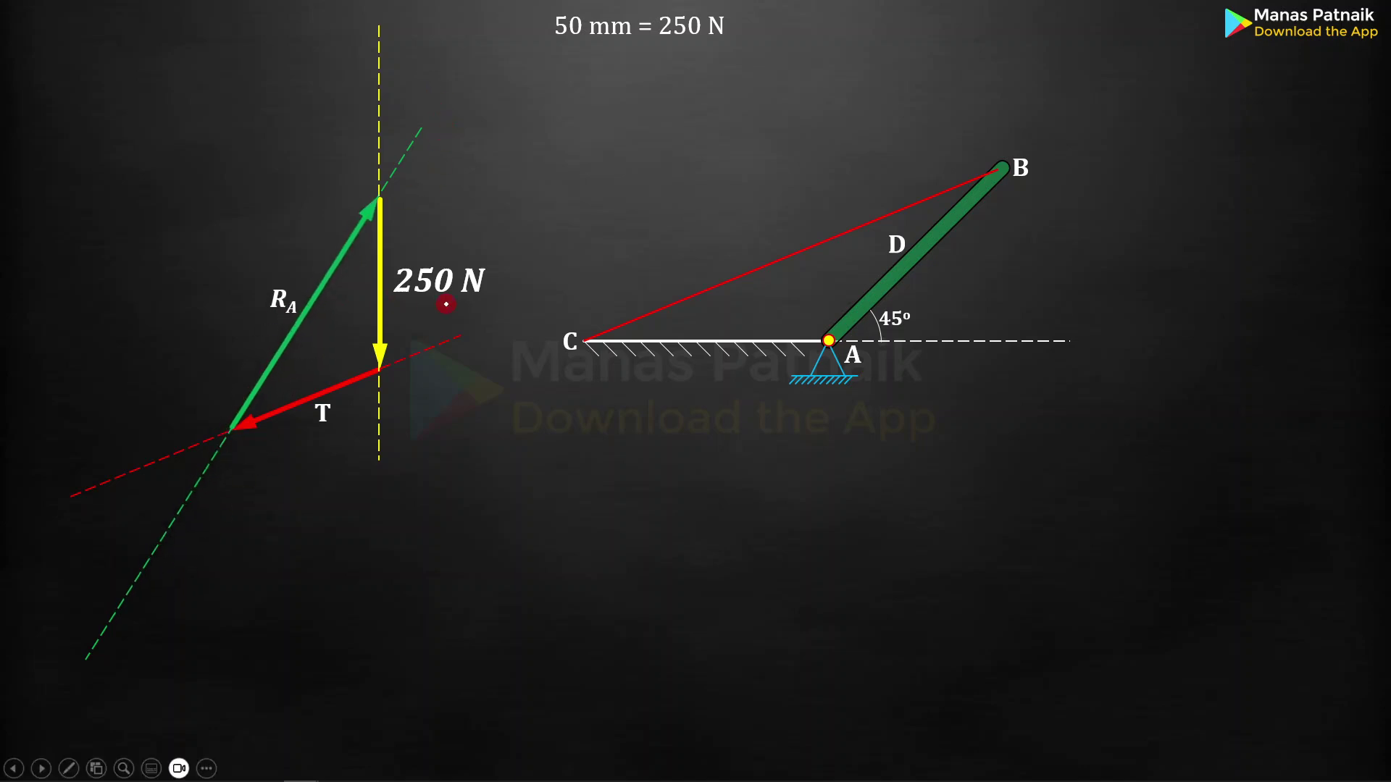
left_click(446, 304)
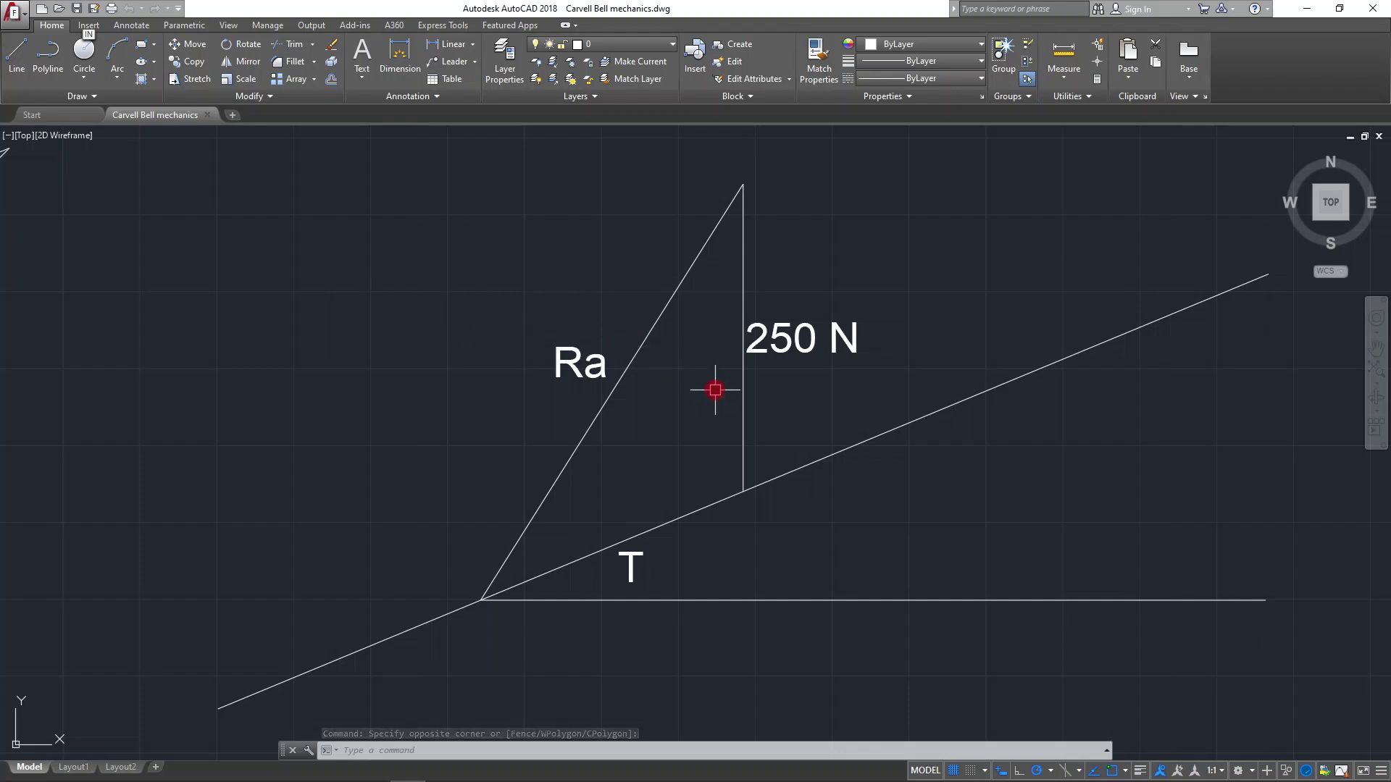
left_click(743, 383)
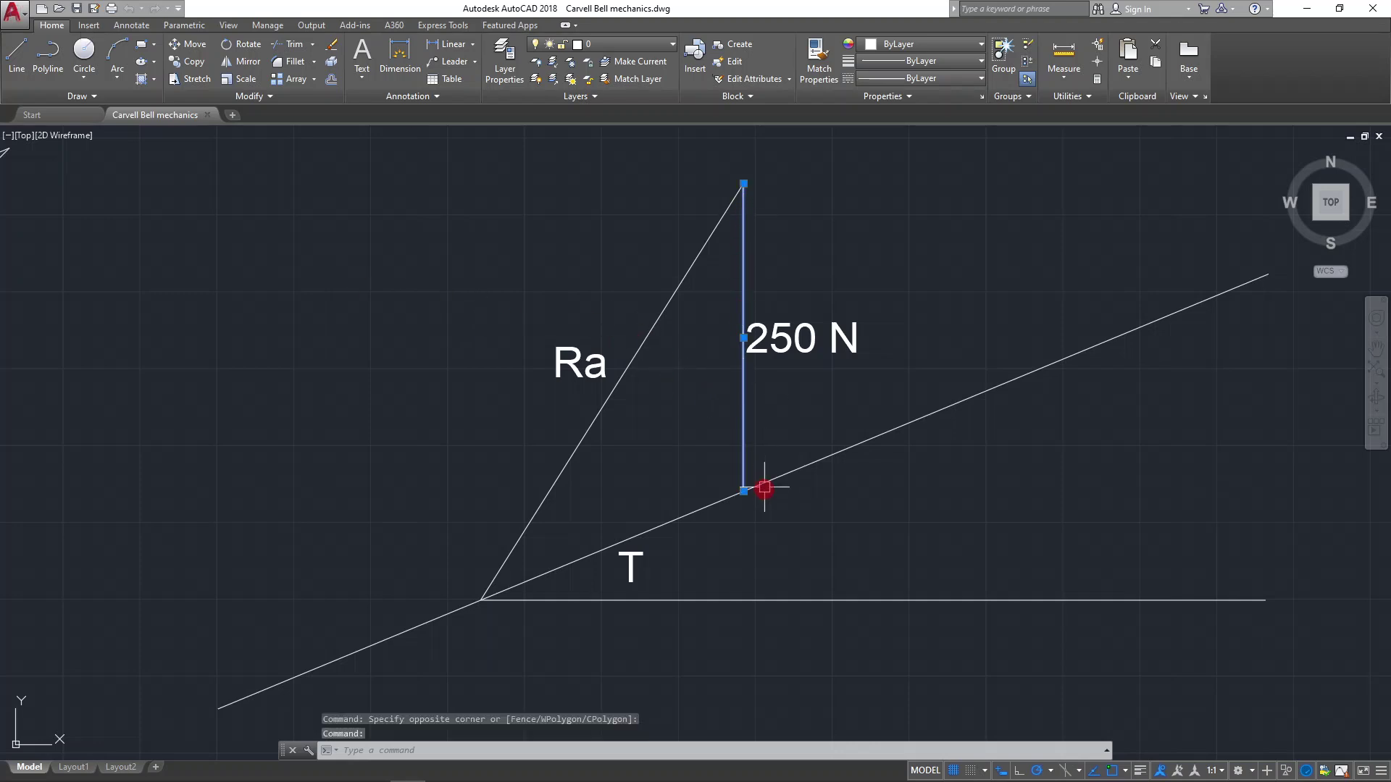
mouse_move(744, 493)
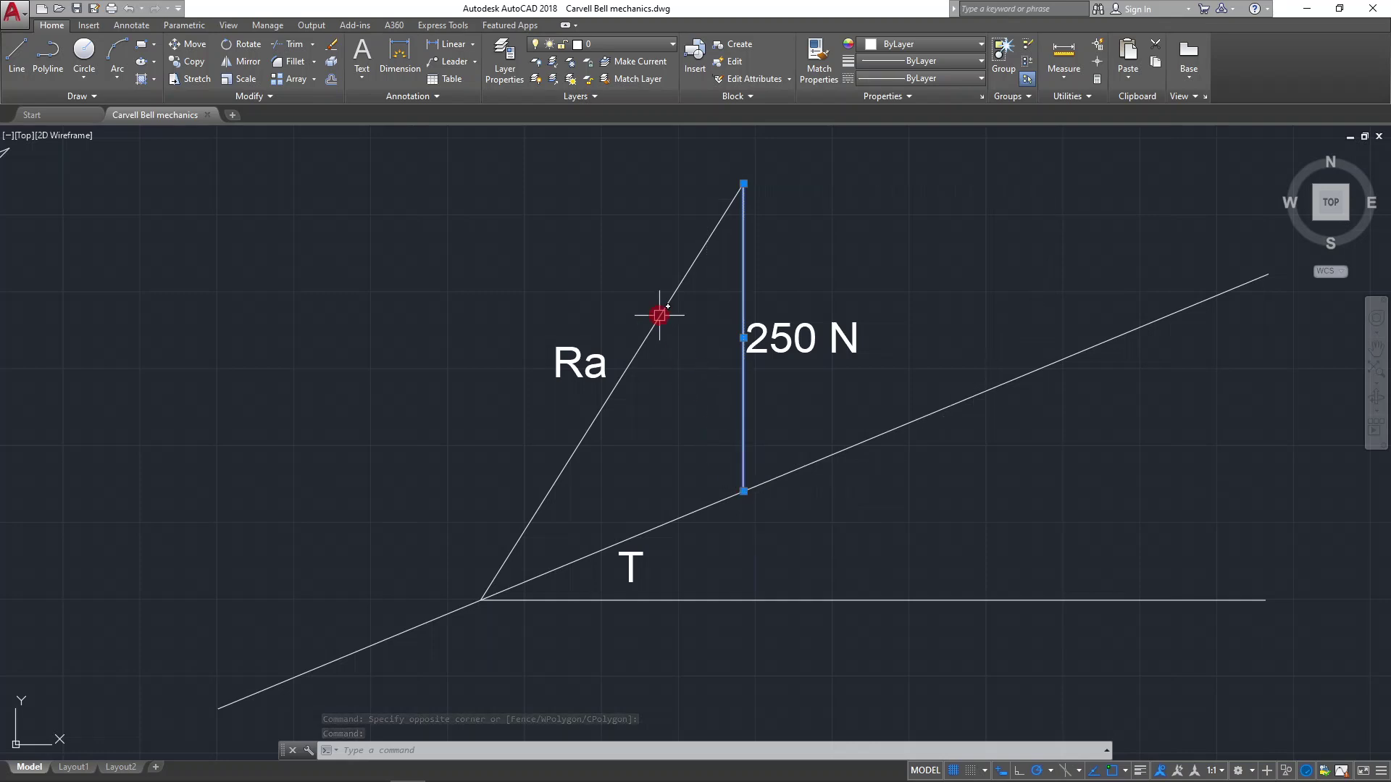
left_click(656, 318)
key("Escape")
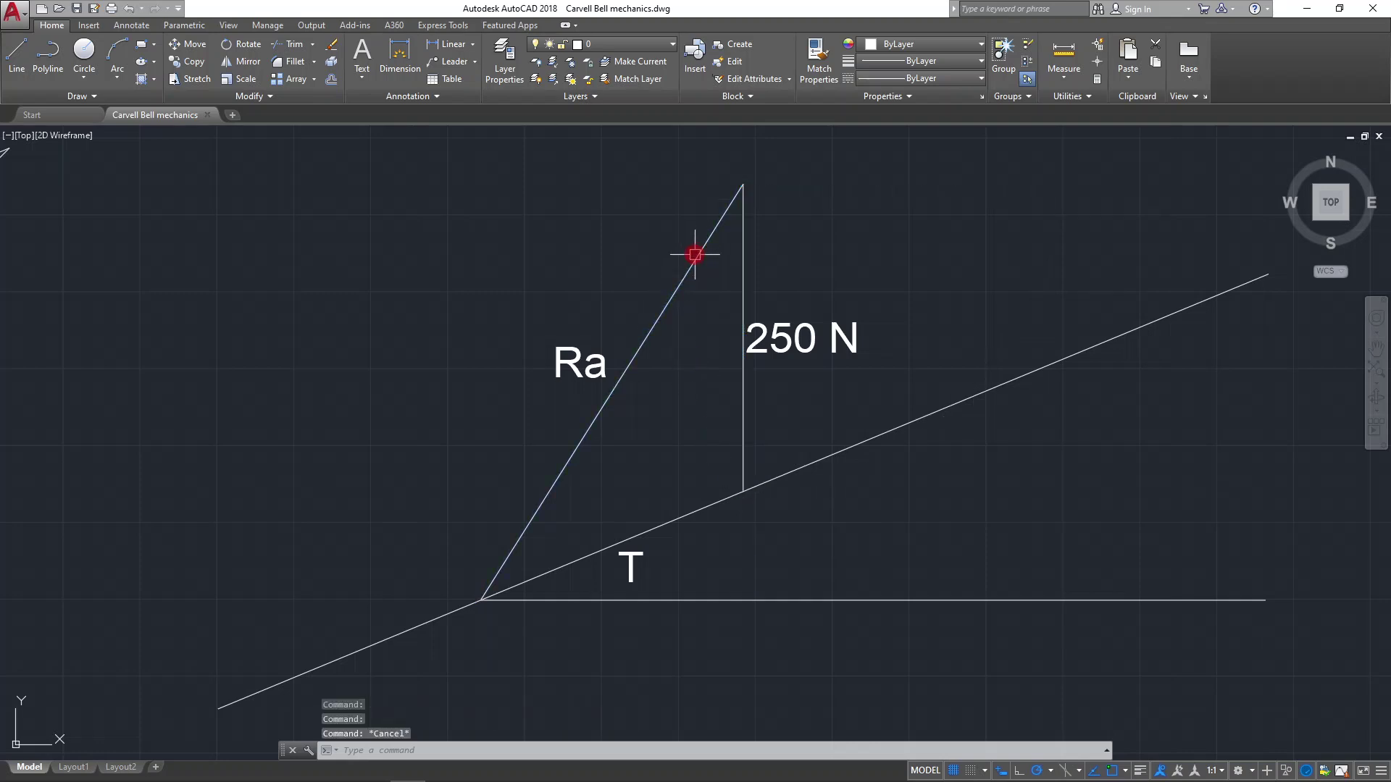
left_click(695, 255)
mouse_move(741, 184)
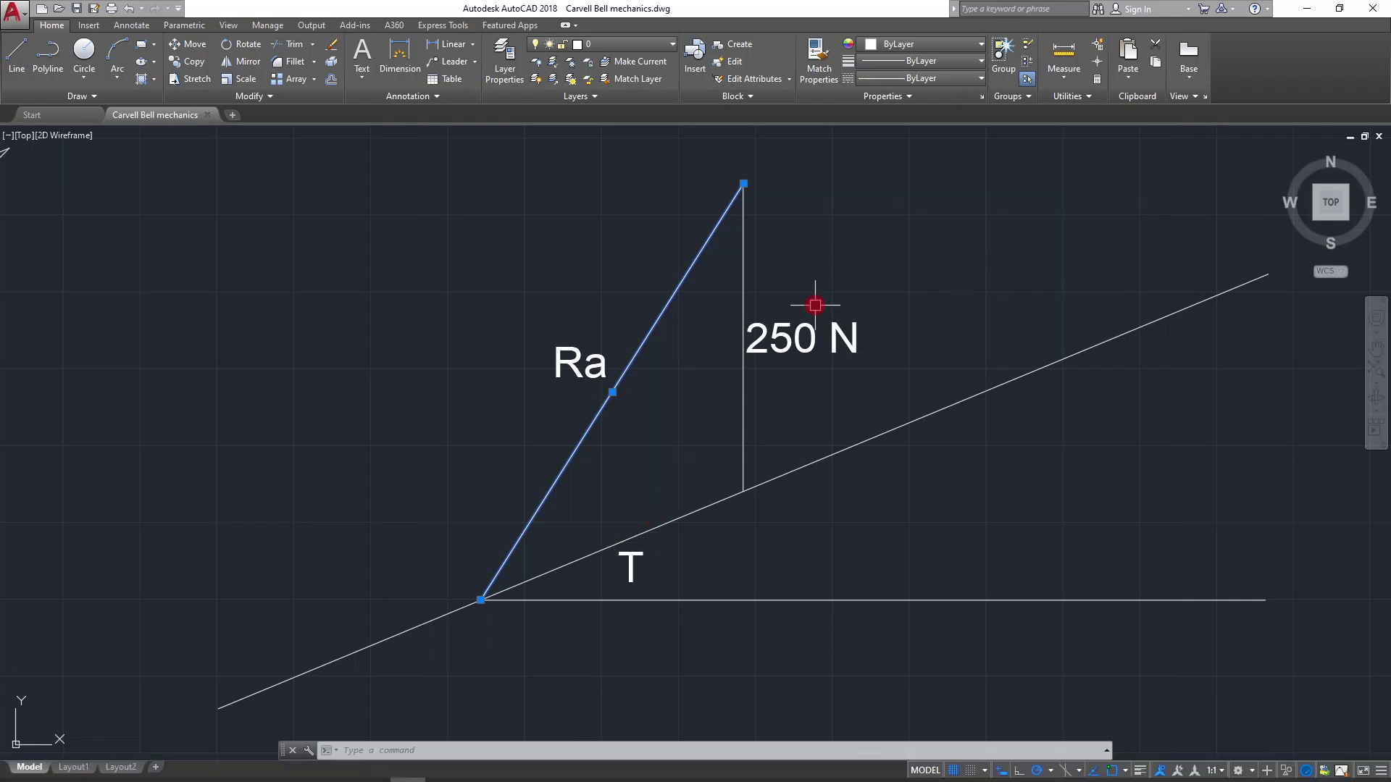
scroll(815, 305, "up", 2)
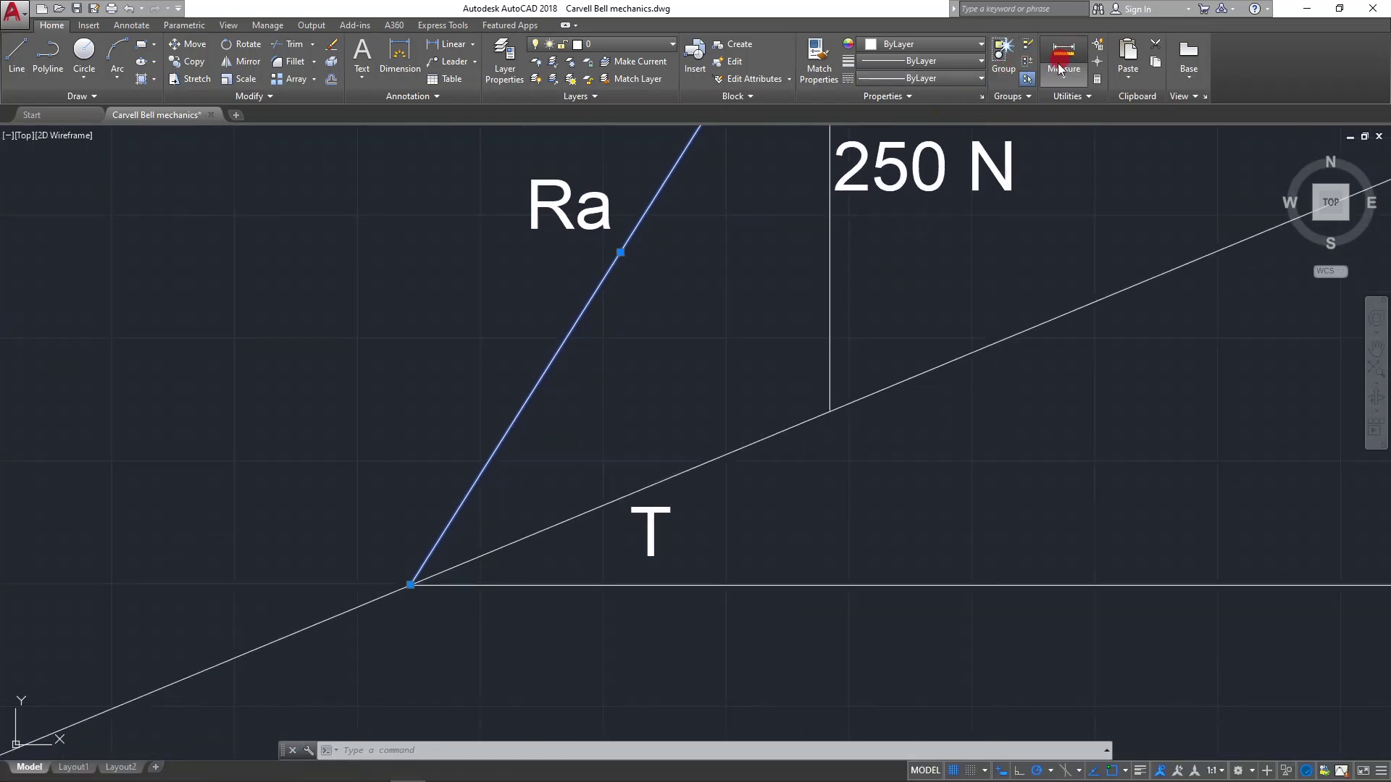
left_click(1059, 68)
left_click(410, 583)
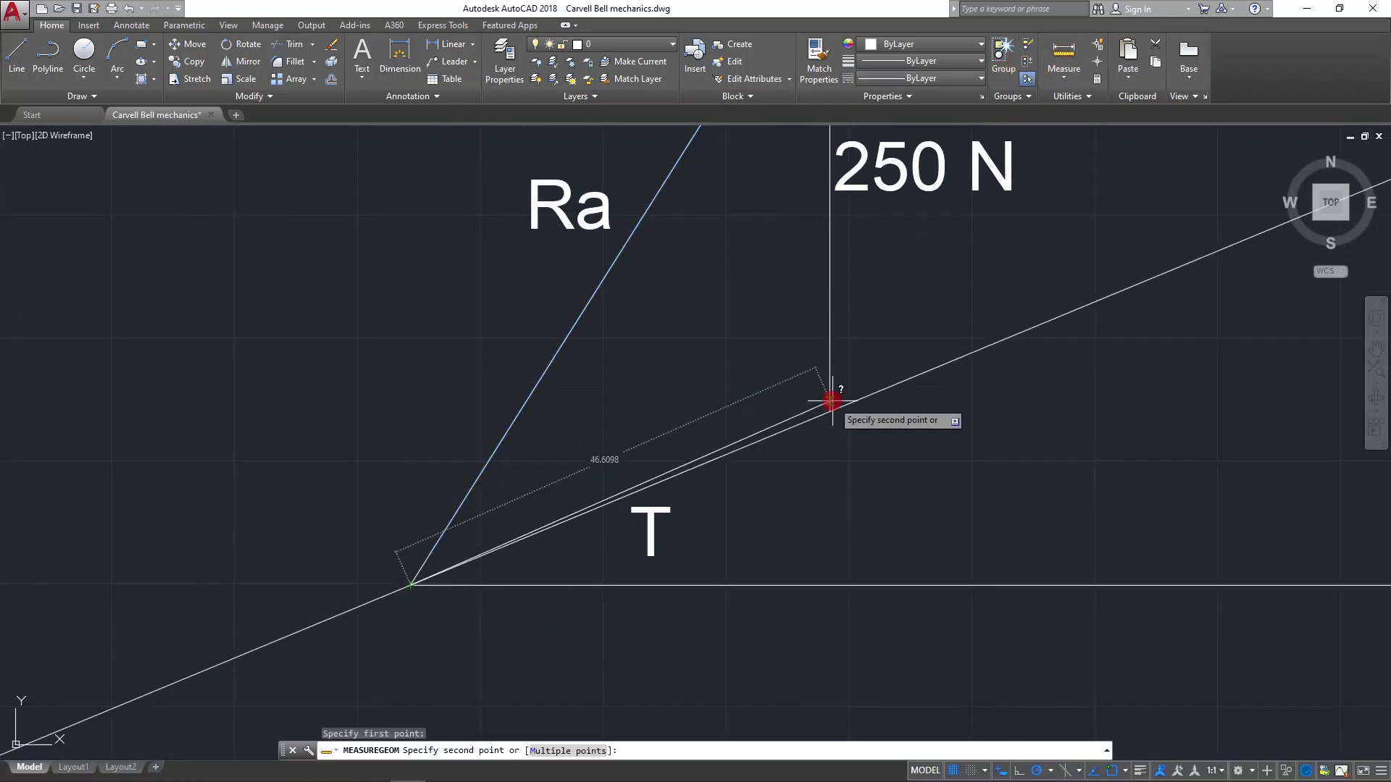
left_click(830, 410)
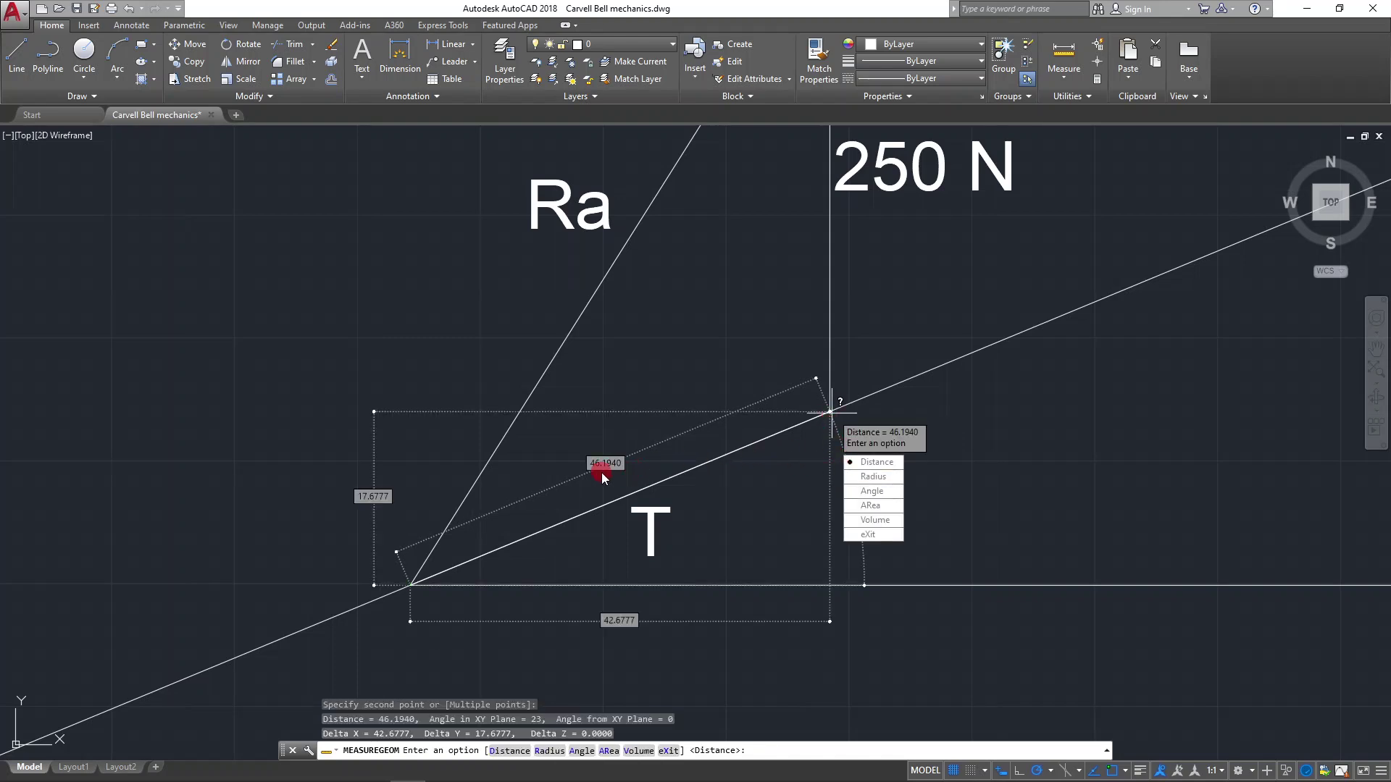
key("Escape")
scroll(600, 471, "down", 5)
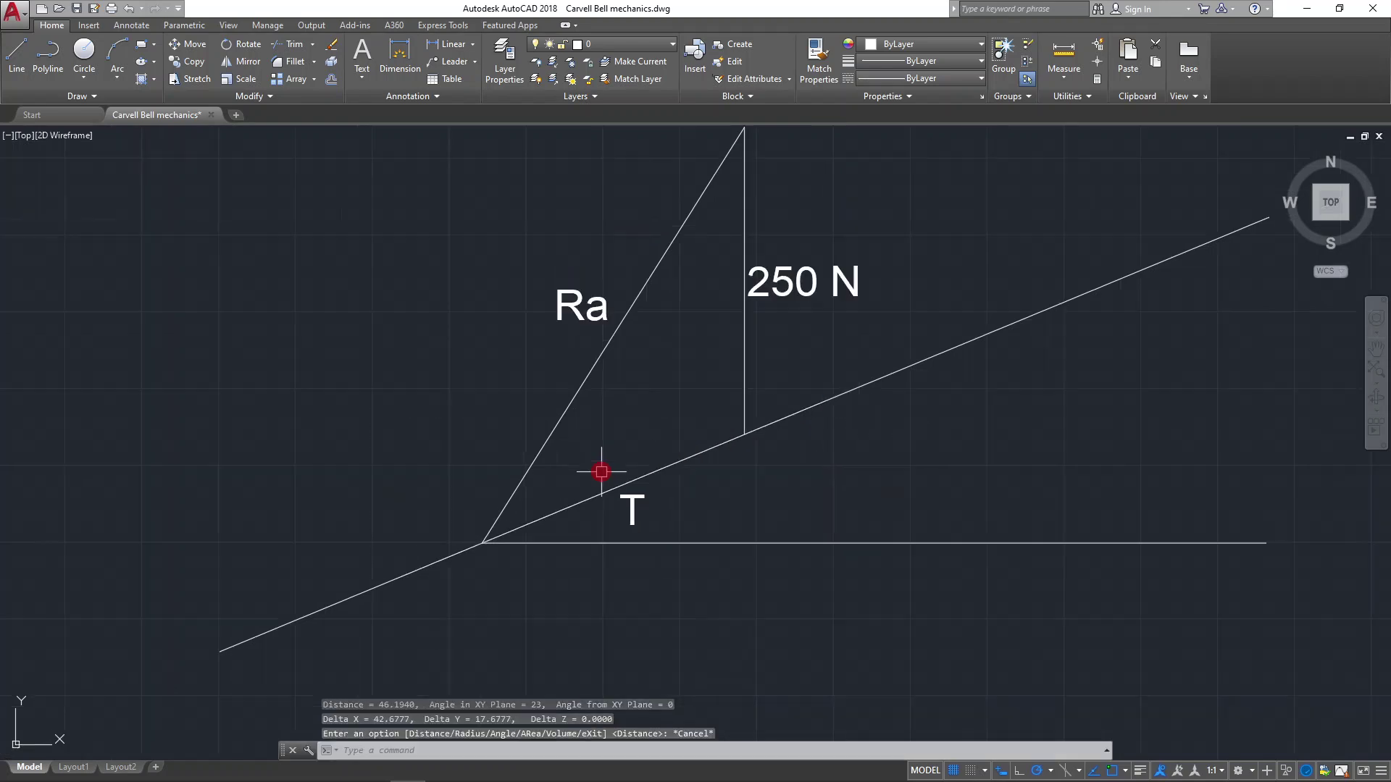
scroll(372, 412, "up", 4)
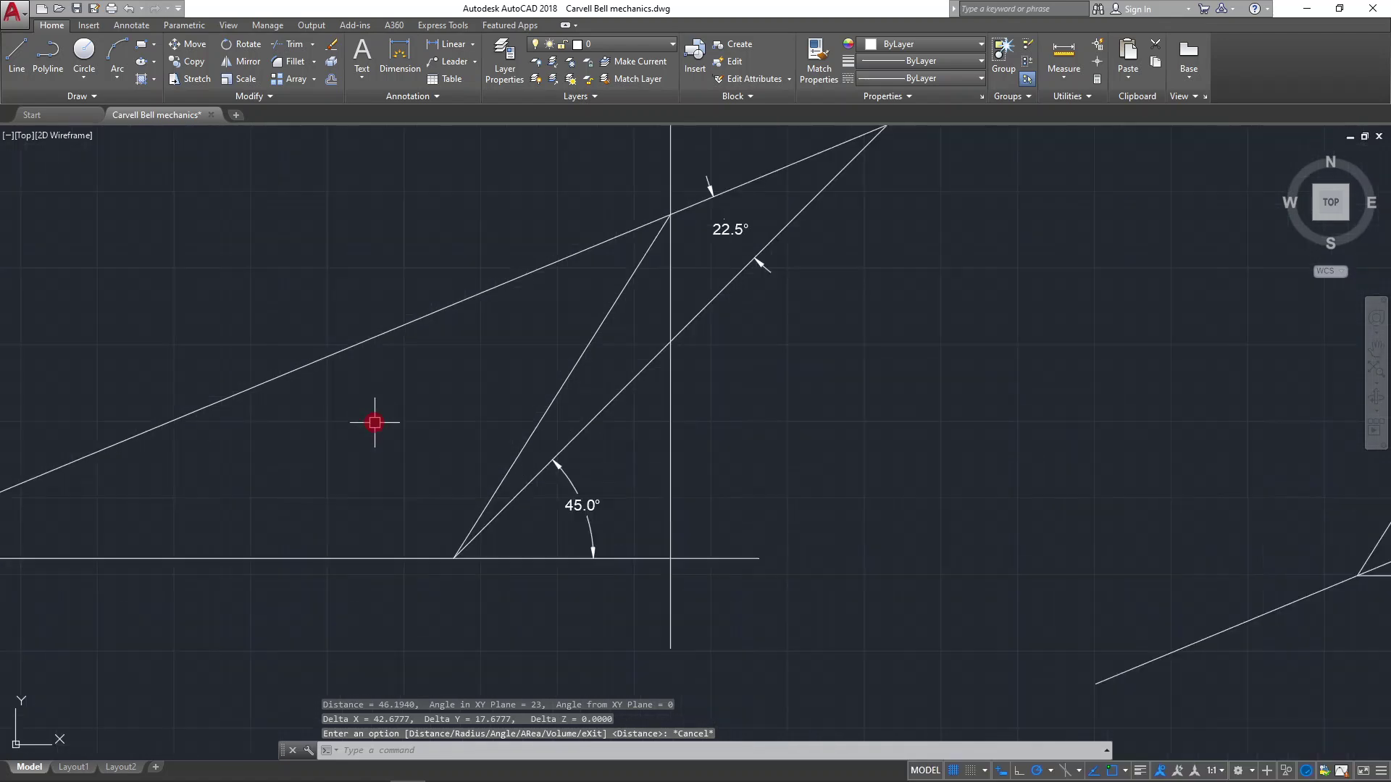
scroll(347, 413, "down", 2)
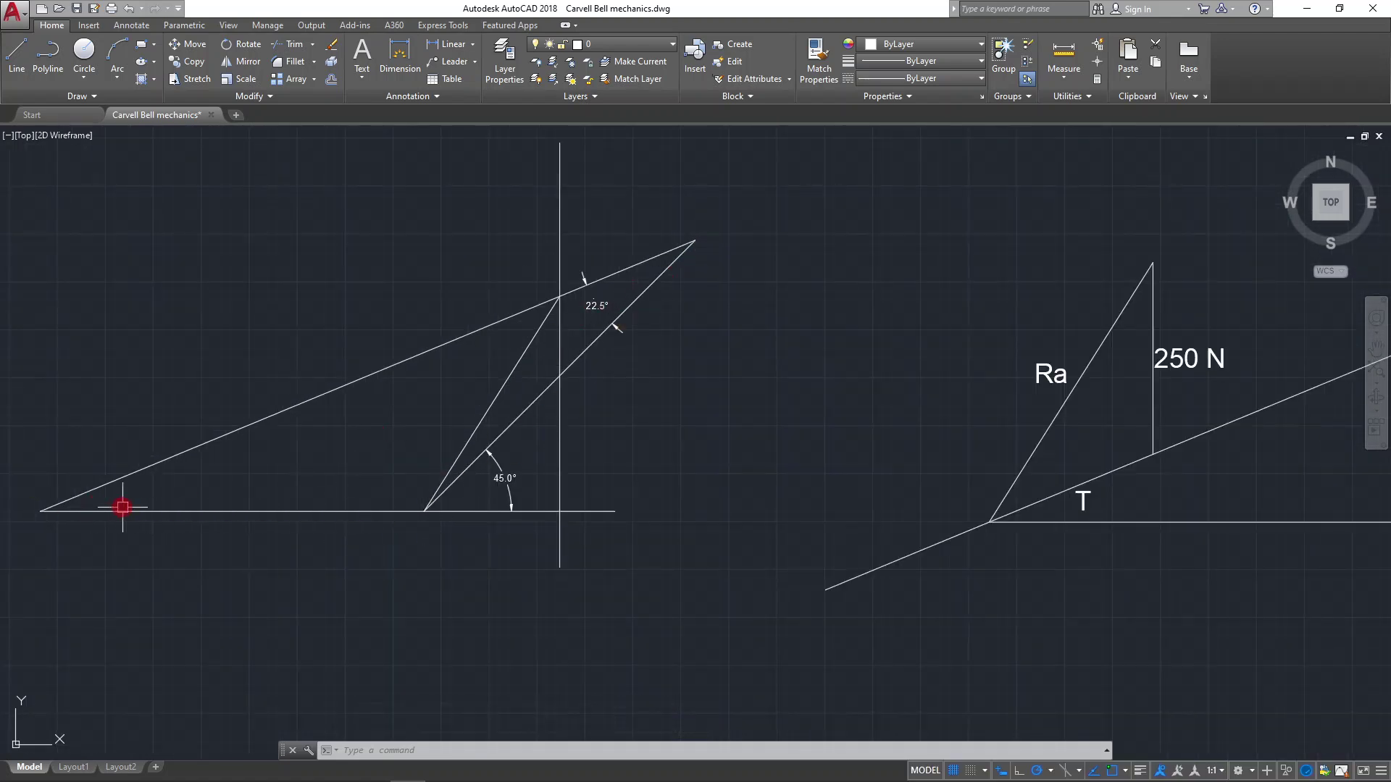
key("Escape")
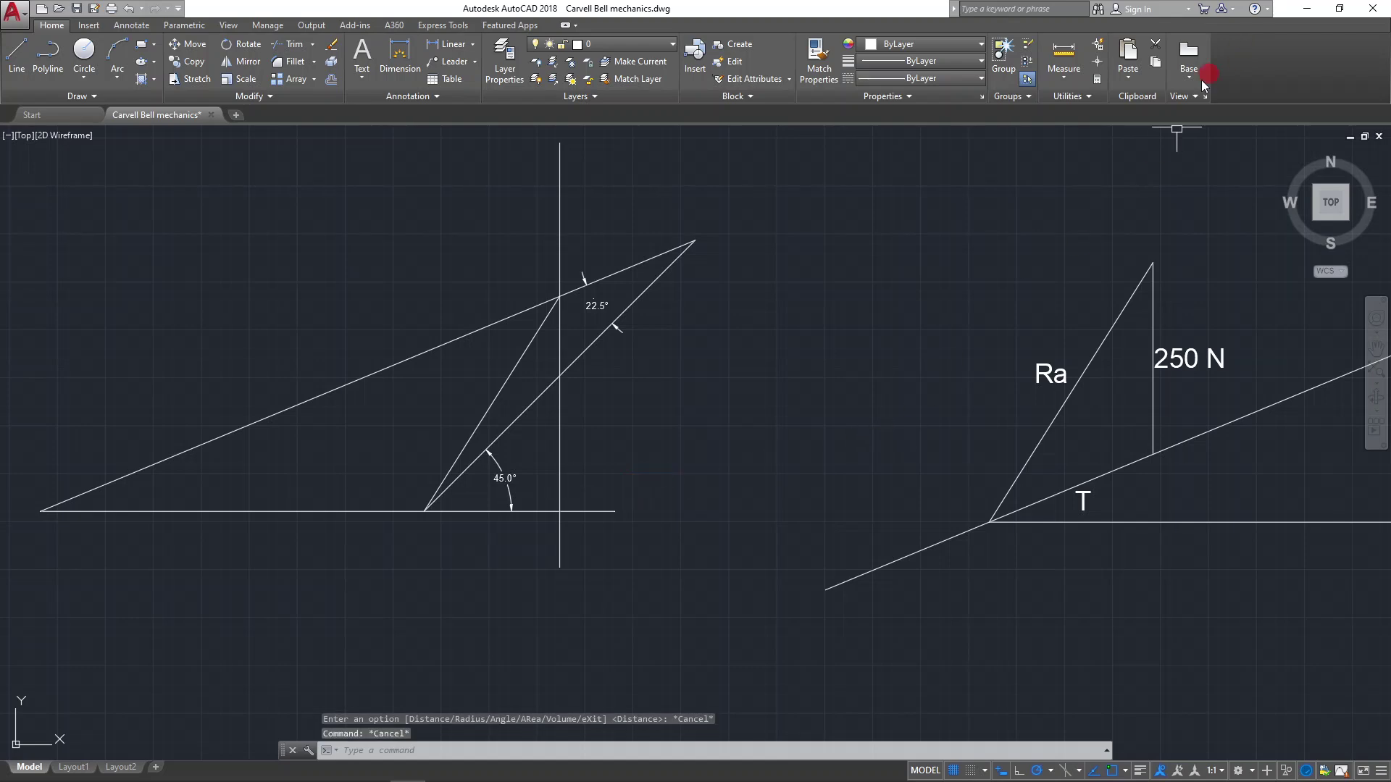
mouse_move(512, 772)
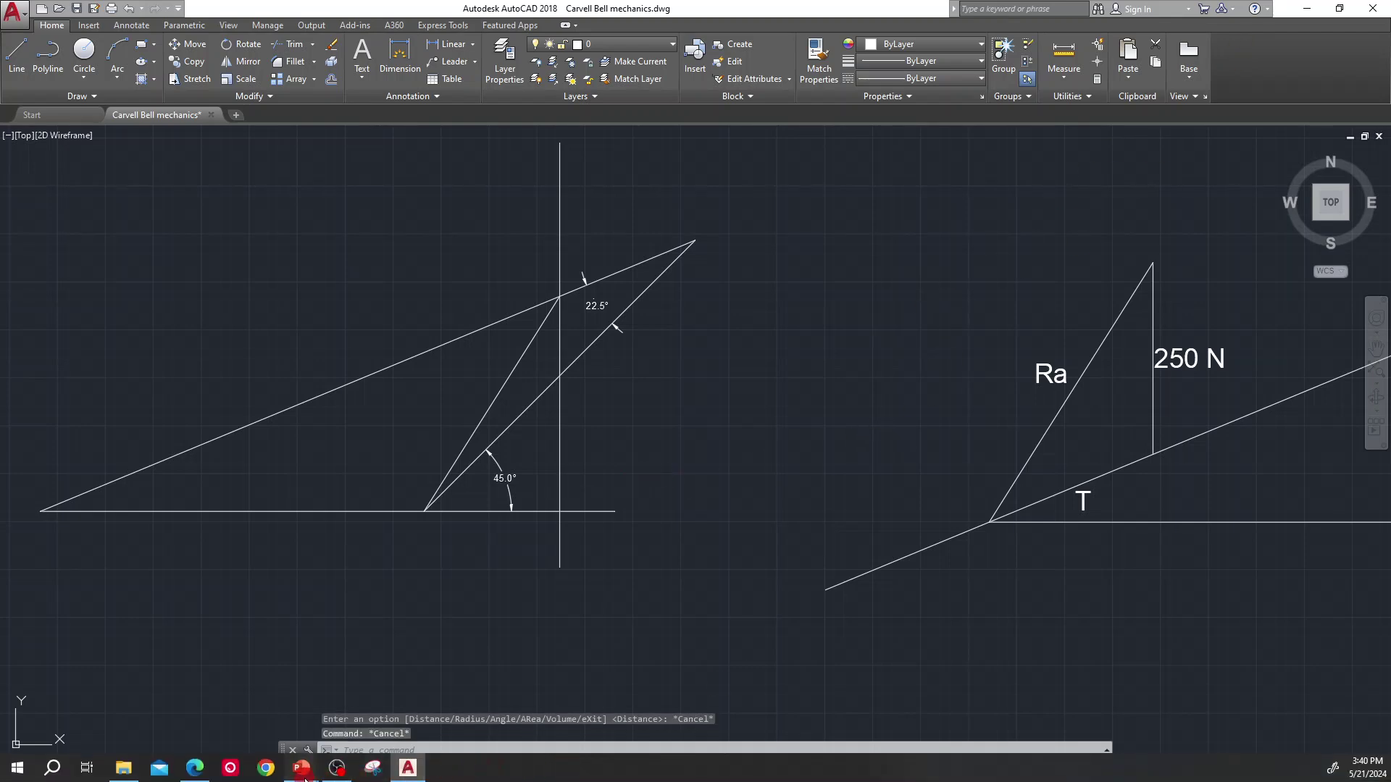
Step: Bring the running PowerPoint slideshow back to the front from the taskbar
mouse_move(301, 768)
left_click(357, 711)
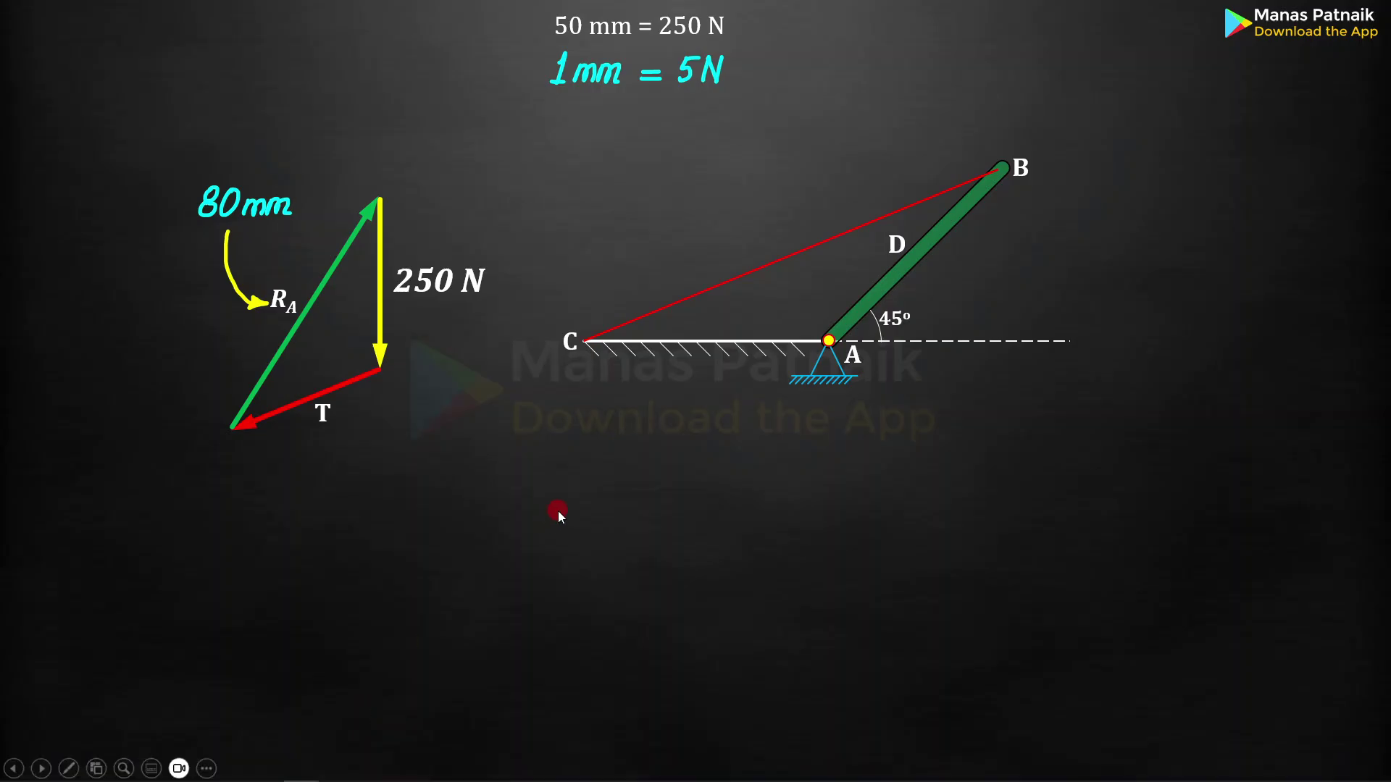